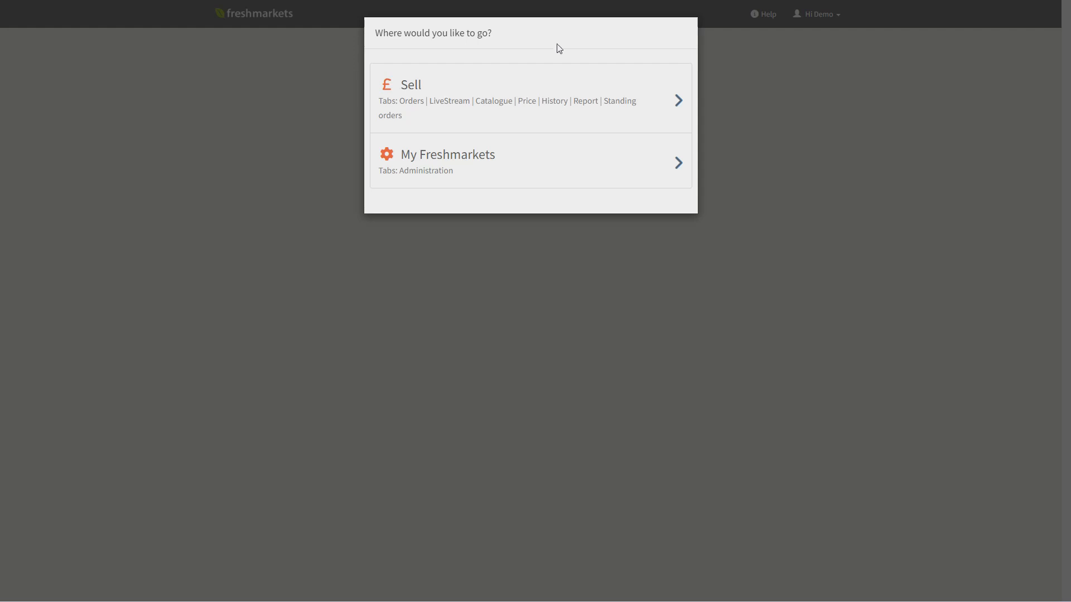
# - Enter the Sell area and open the details of the pending New Demo order for delivery on 14-Jun-2025
pyautogui.click(566, 104)
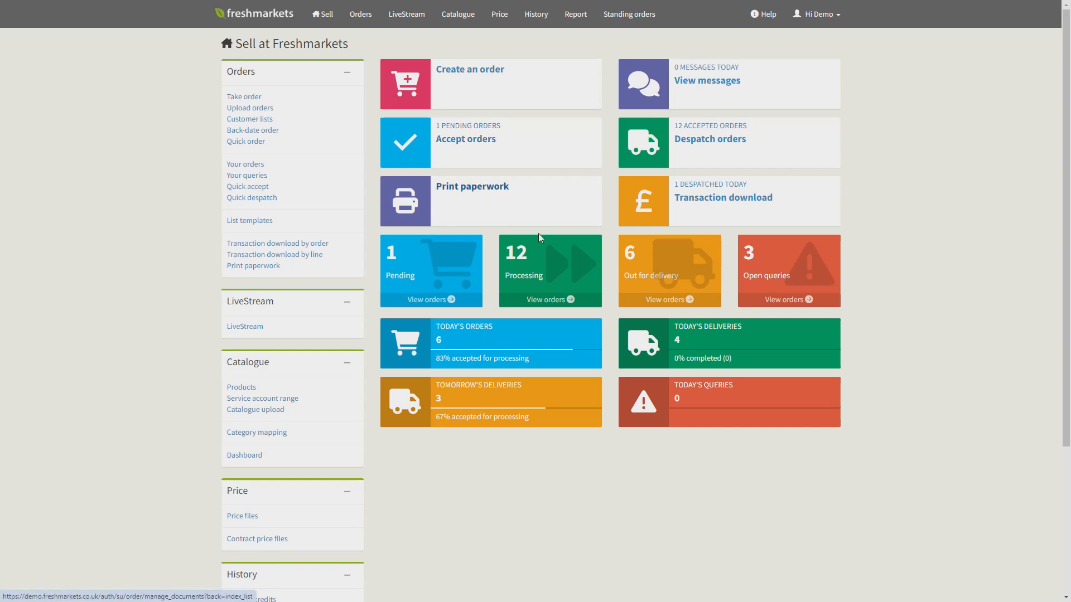
pyautogui.click(450, 262)
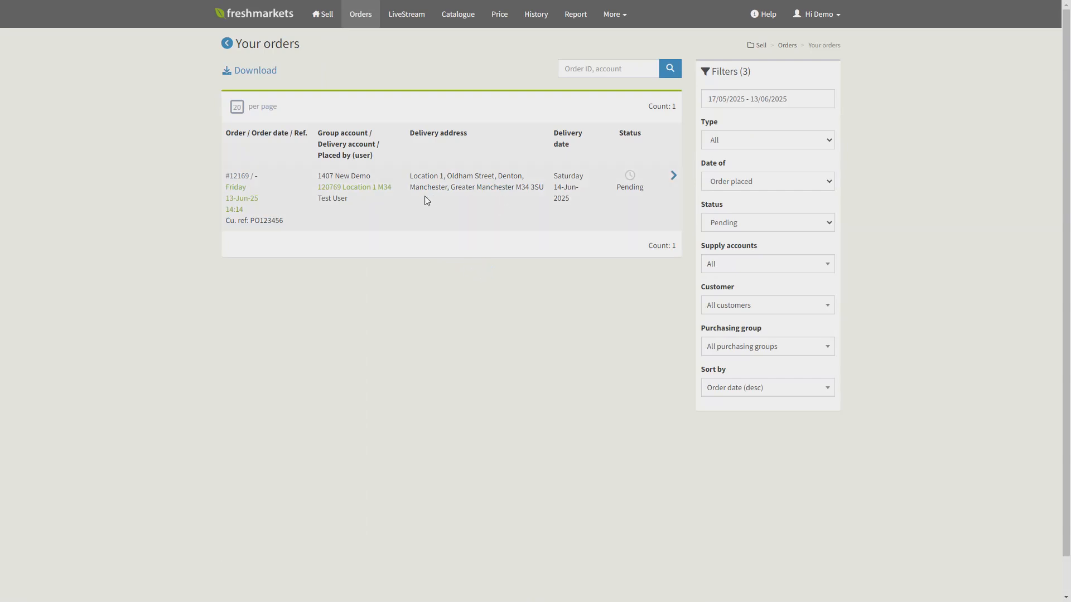
pyautogui.click(672, 216)
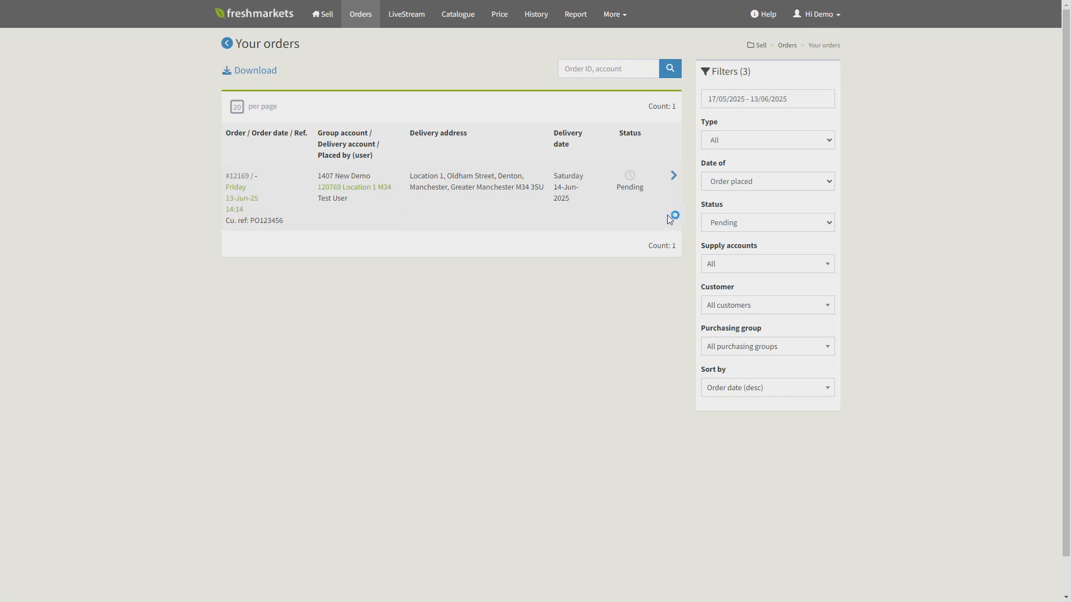
pyautogui.click(673, 179)
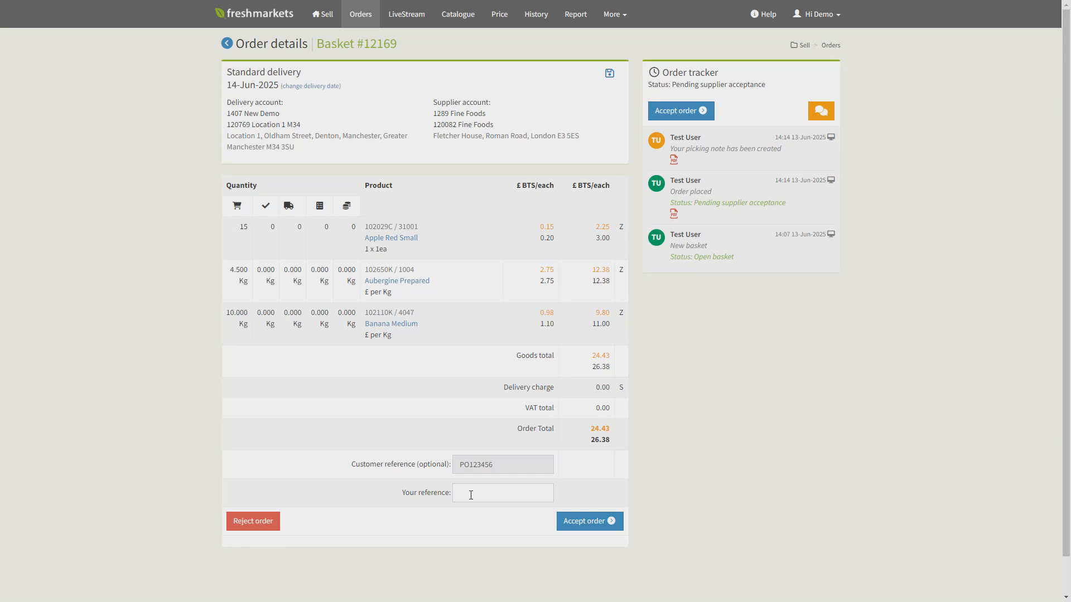
# - Enter the supplier's own order reference on the pending order and proceed to its acceptance page
pyautogui.click(471, 495)
pyautogui.write('or')
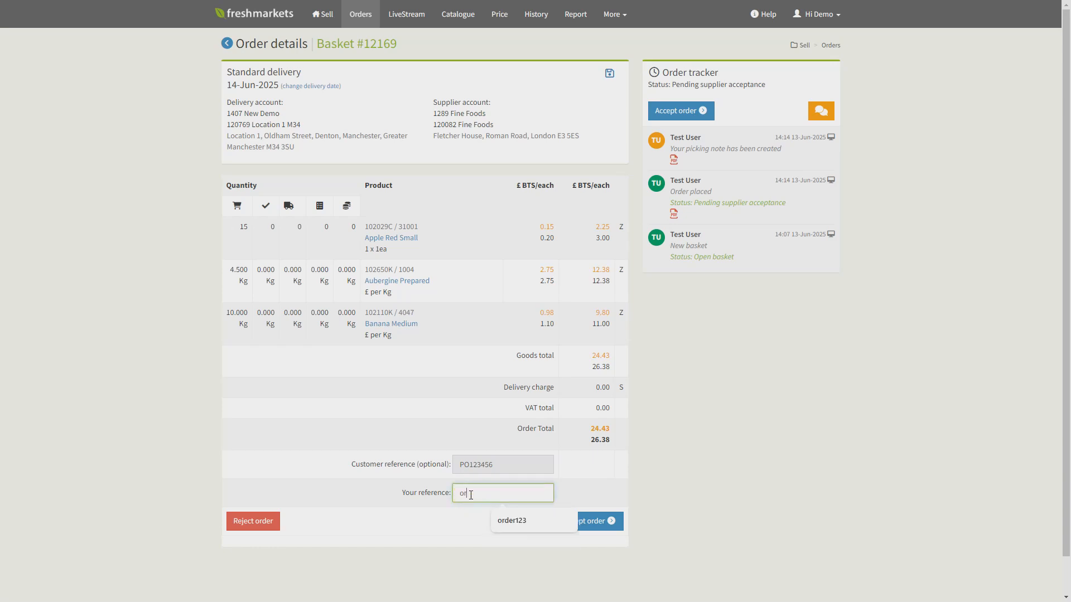
pyautogui.write('der123456')
pyautogui.click(595, 479)
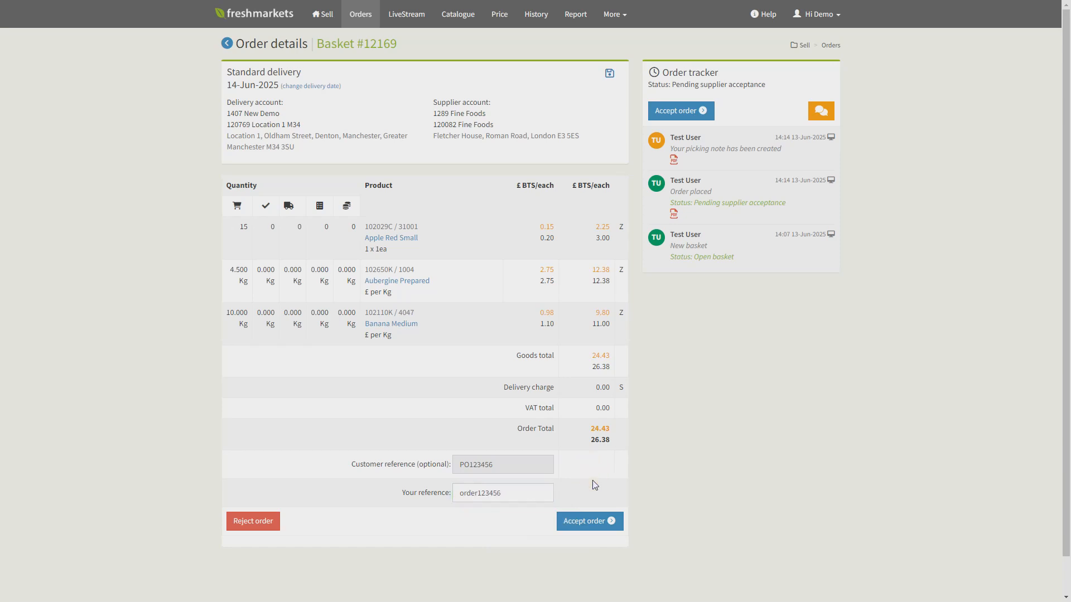
pyautogui.click(603, 529)
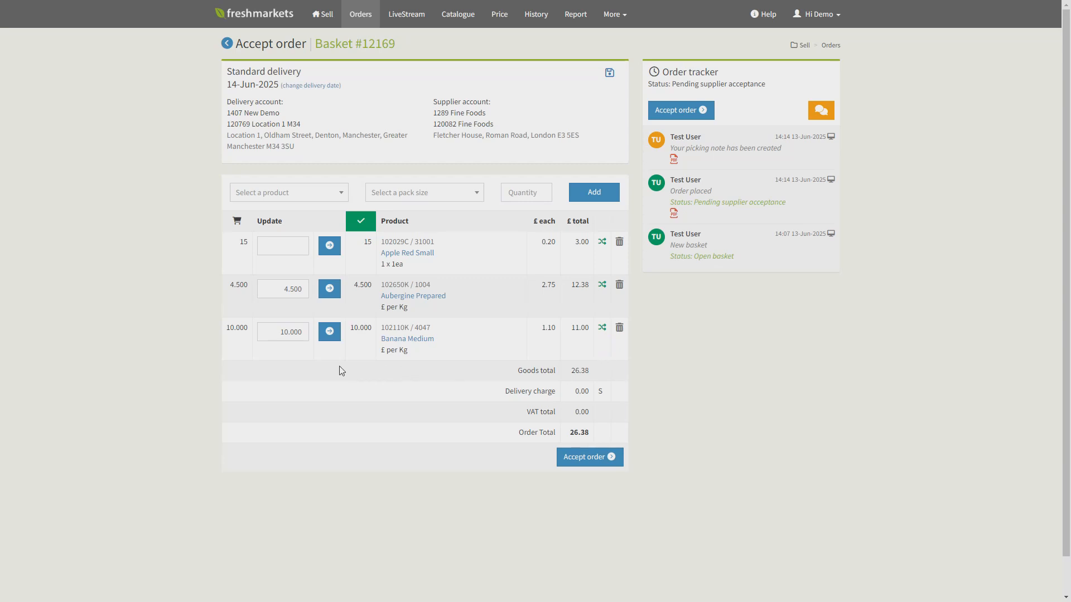
# - Update the accepted quantity of Aubergine Prepared to 2.500 kg
pyautogui.click(295, 290)
pyautogui.press('BackSpace')
pyautogui.write('5')
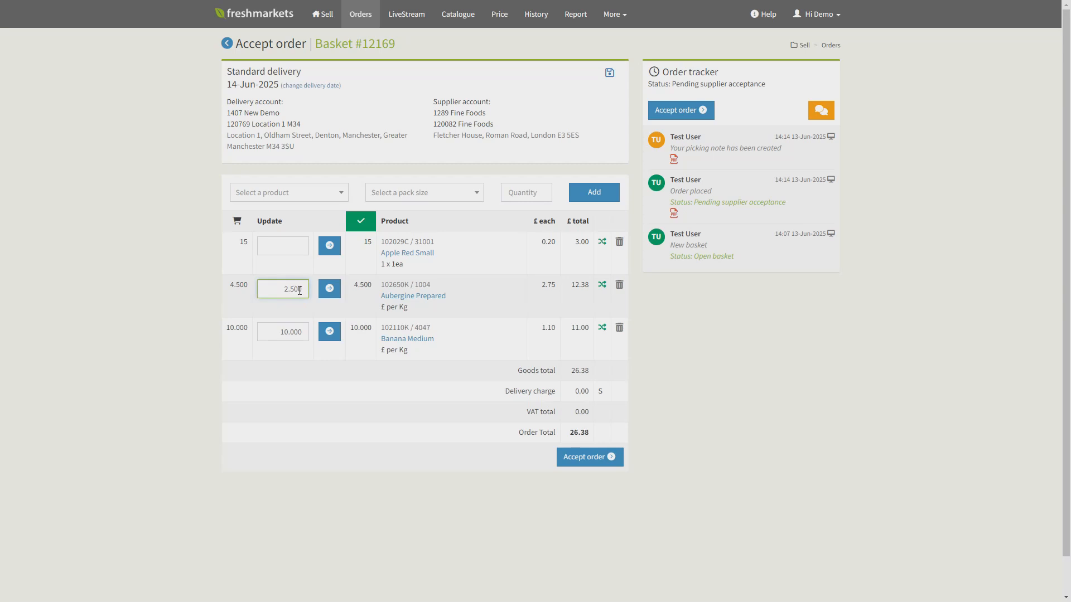
pyautogui.click(330, 289)
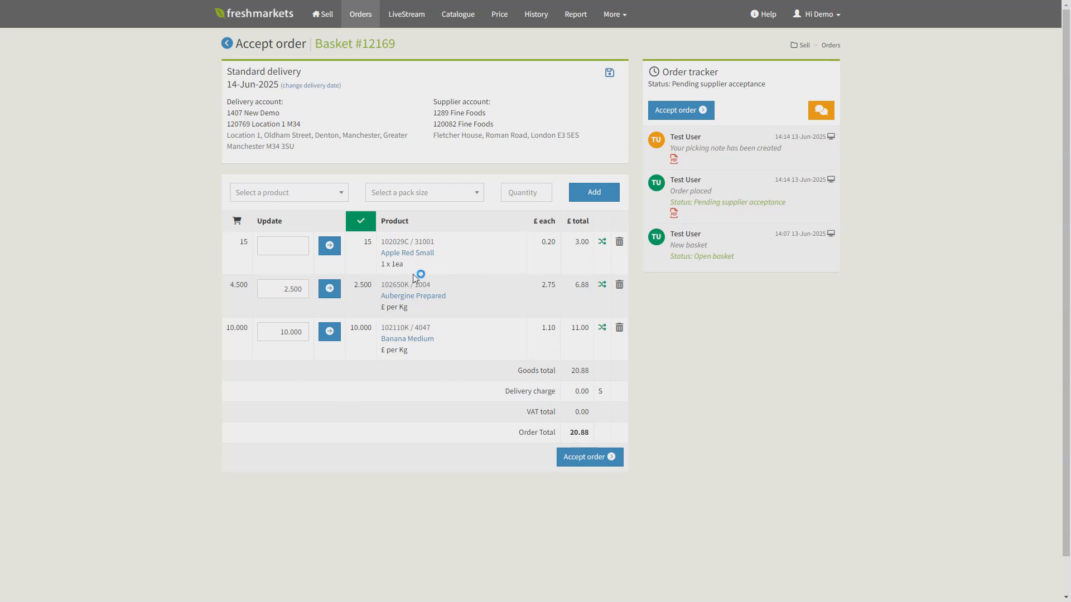
# - Add Apple Braeburn Small 1 x 1ea, quantity 15, as a substitution for Apple Red Small and return to the order
pyautogui.click(603, 245)
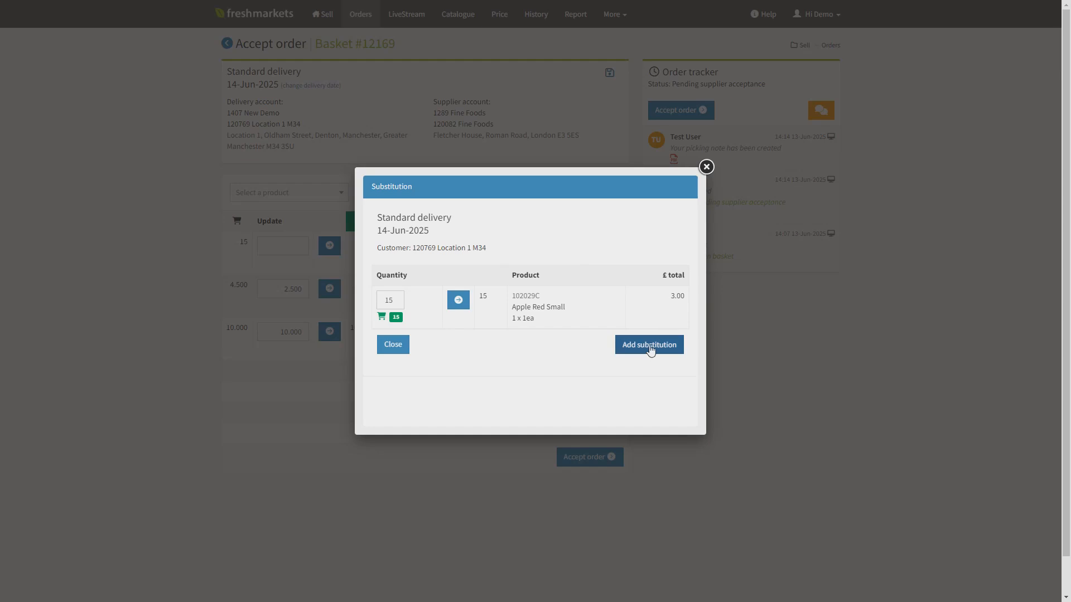
pyautogui.click(653, 346)
pyautogui.click(508, 239)
pyautogui.write('apple')
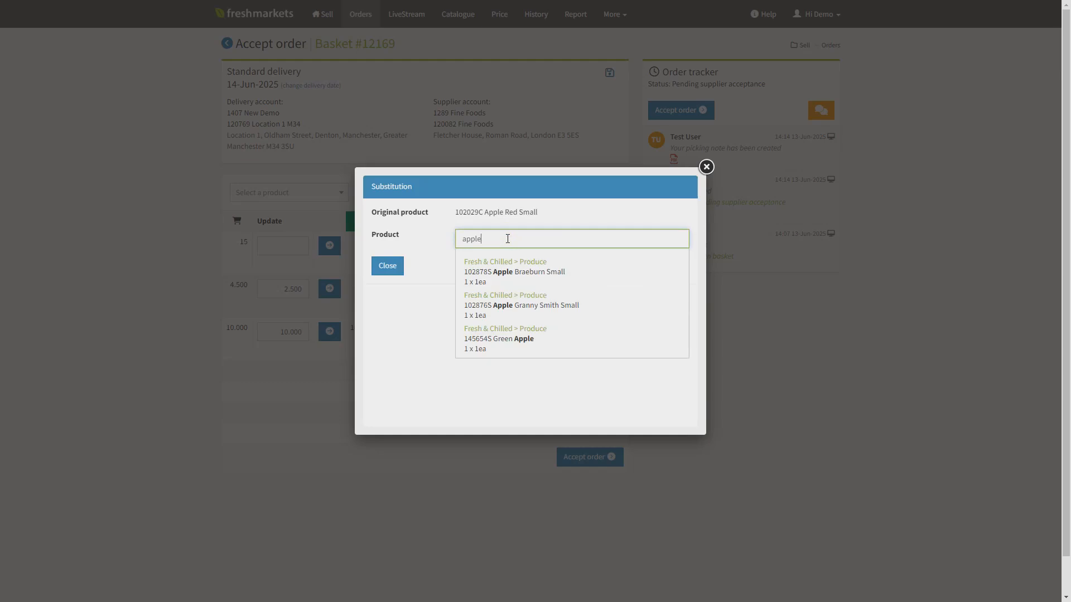
pyautogui.click(501, 273)
pyautogui.click(511, 265)
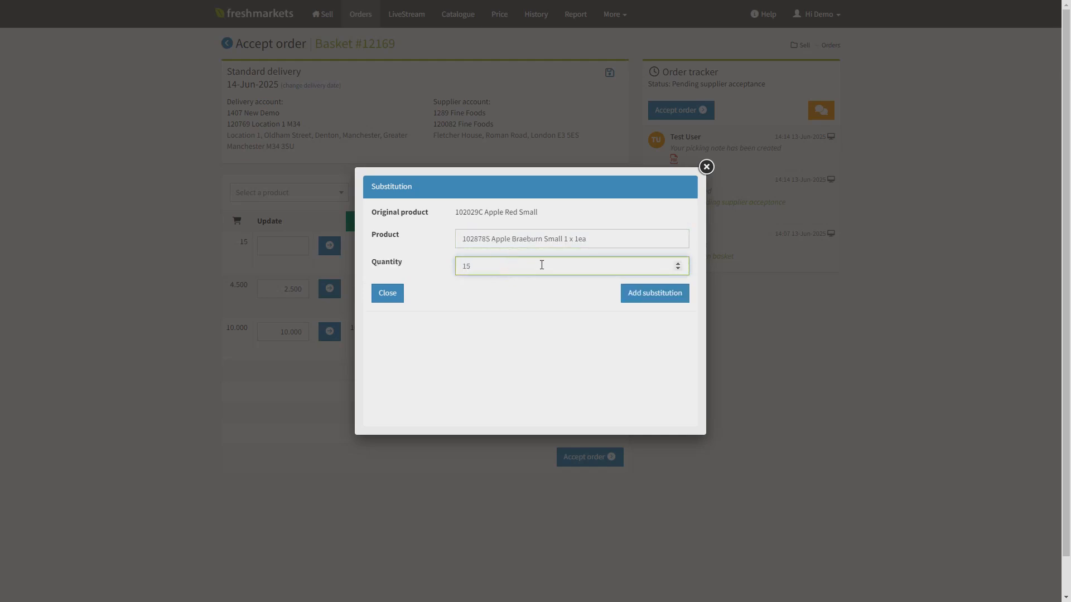
pyautogui.click(650, 294)
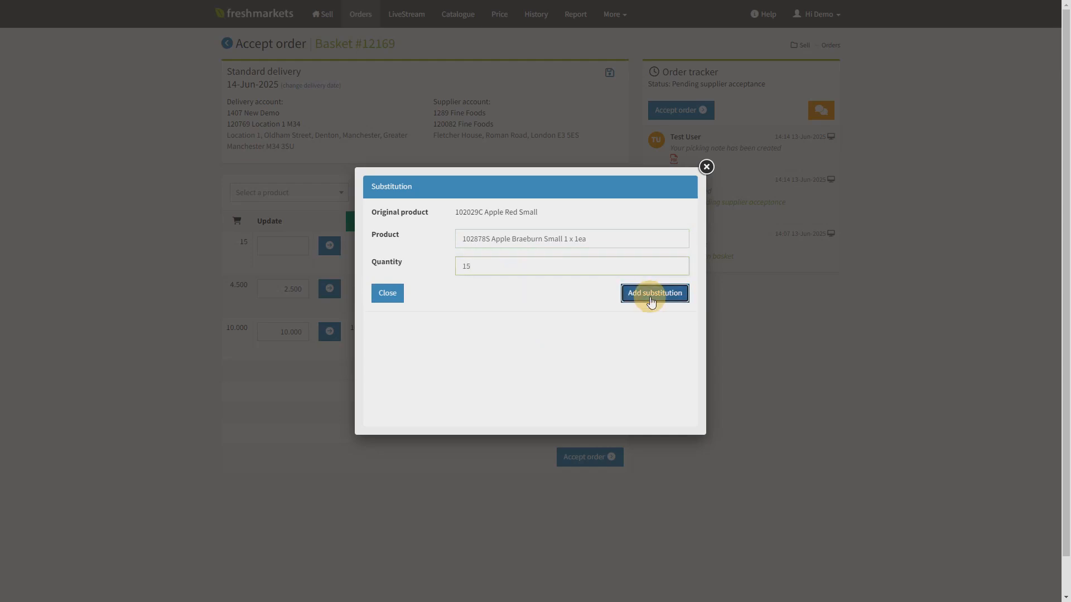
pyautogui.scroll(-1, 652, 301)
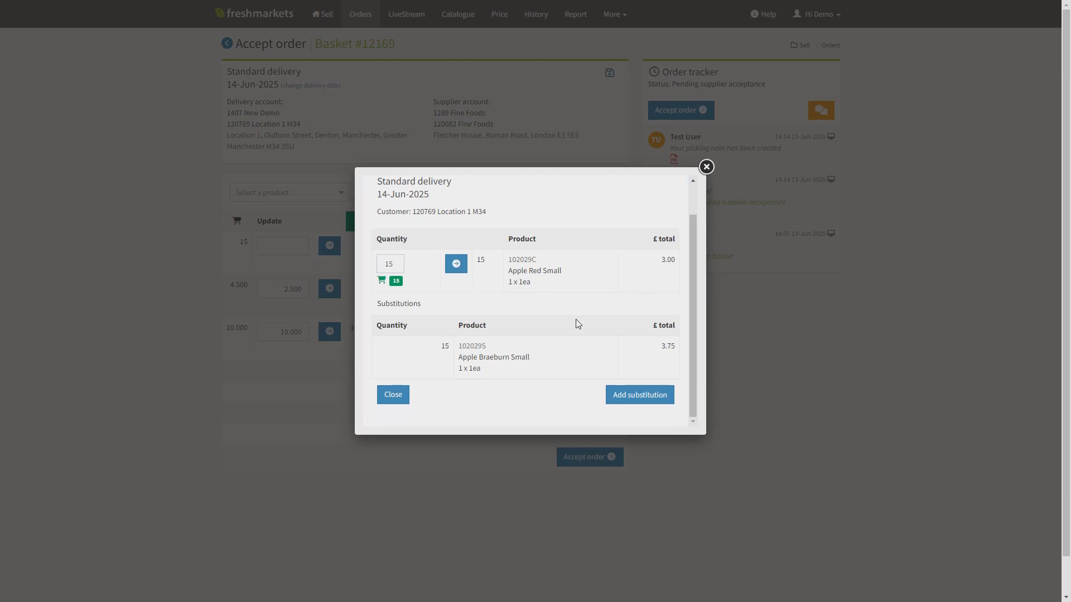
pyautogui.click(640, 396)
pyautogui.click(387, 268)
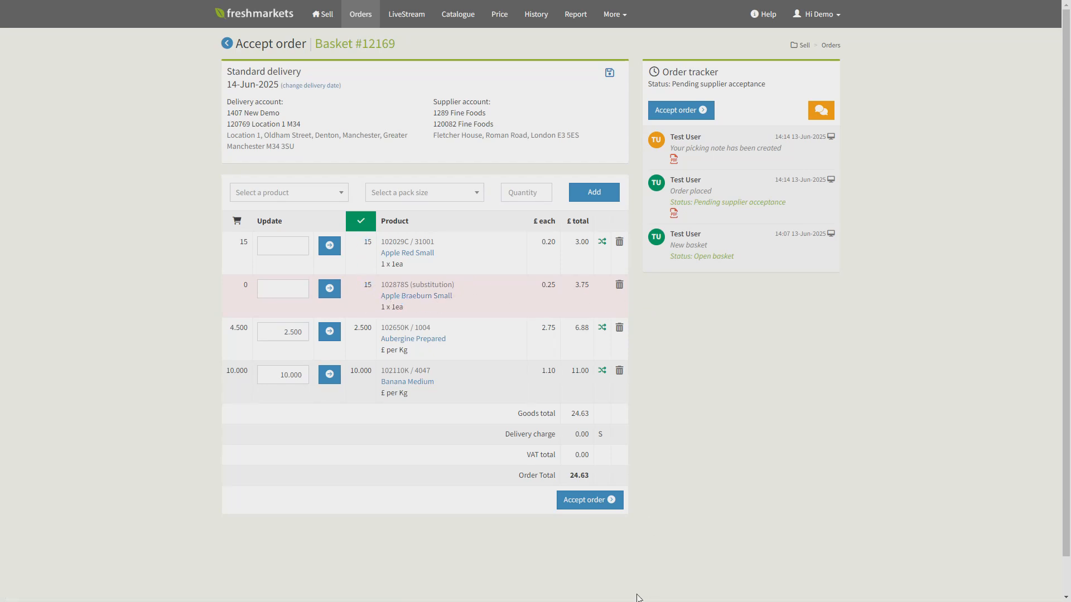
# - Accept the adjusted order and check the order ID on the confirmation page
pyautogui.click(593, 506)
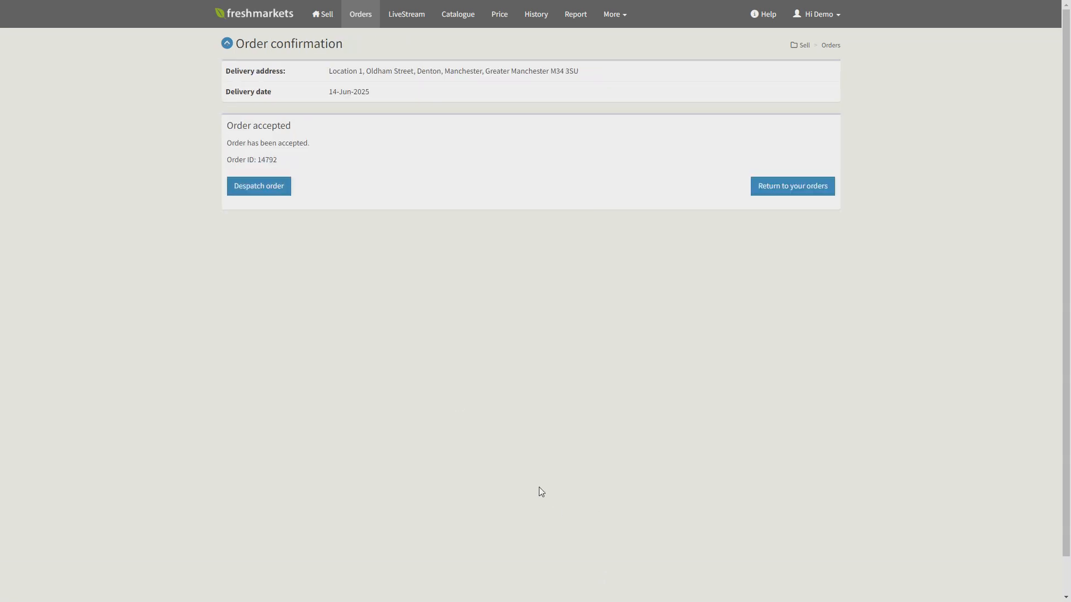
pyautogui.moveTo(278, 160); pyautogui.dragTo(234, 160)
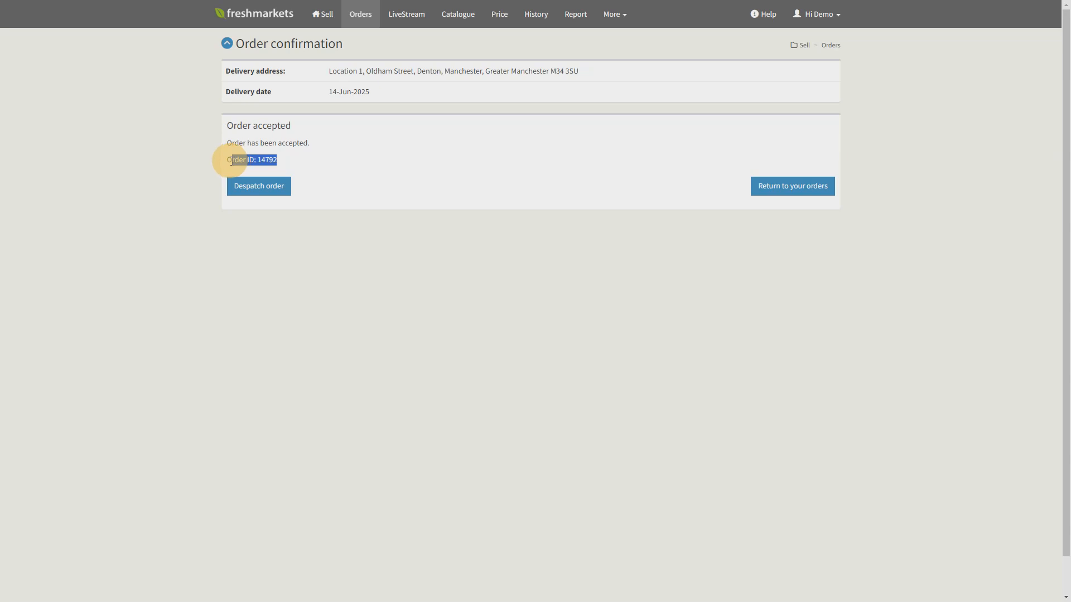
pyautogui.click(296, 160)
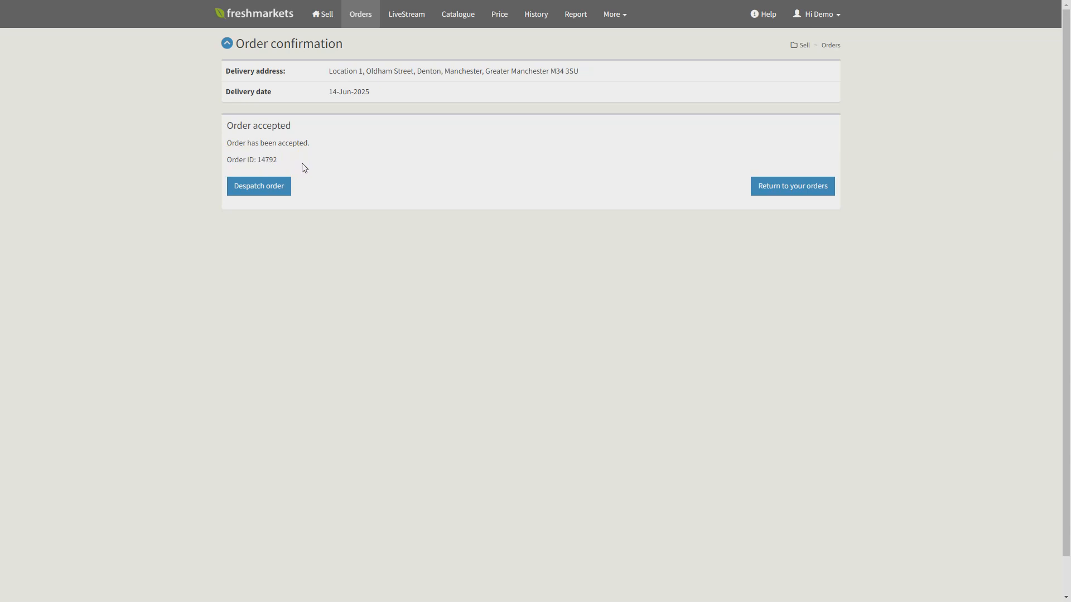
pyautogui.click(305, 163)
# - Open the accepted order for despatch and confirm its despatch with the accepted quantities
pyautogui.click(258, 192)
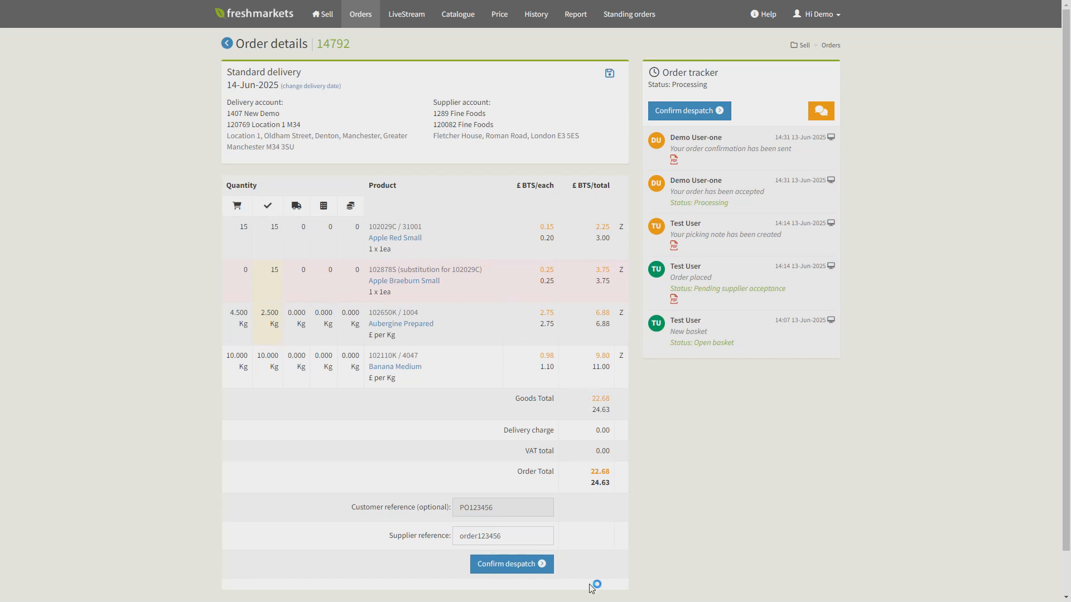
pyautogui.click(521, 569)
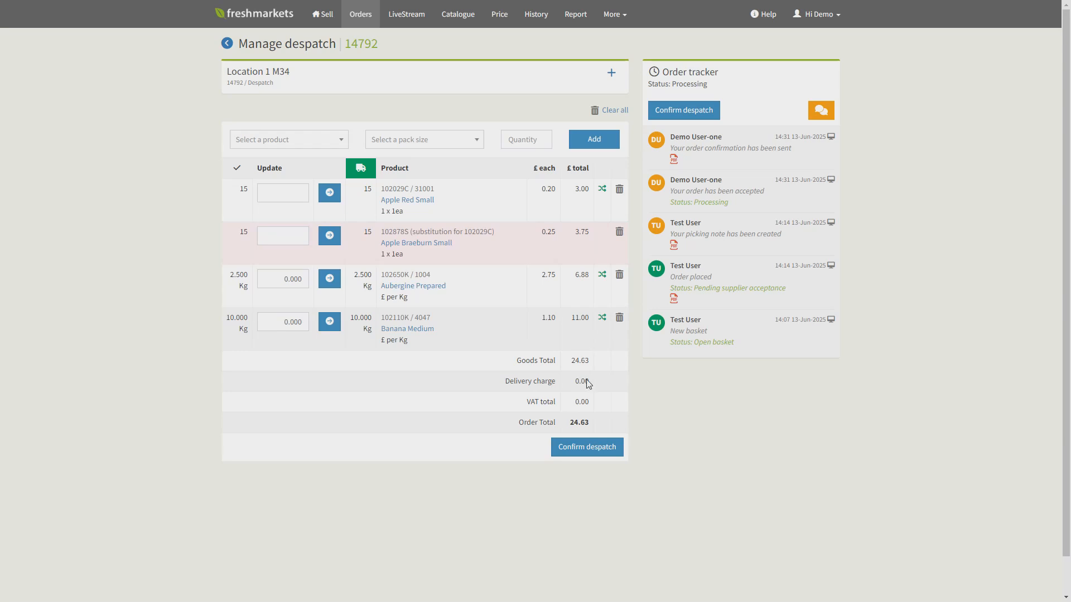
pyautogui.click(590, 450)
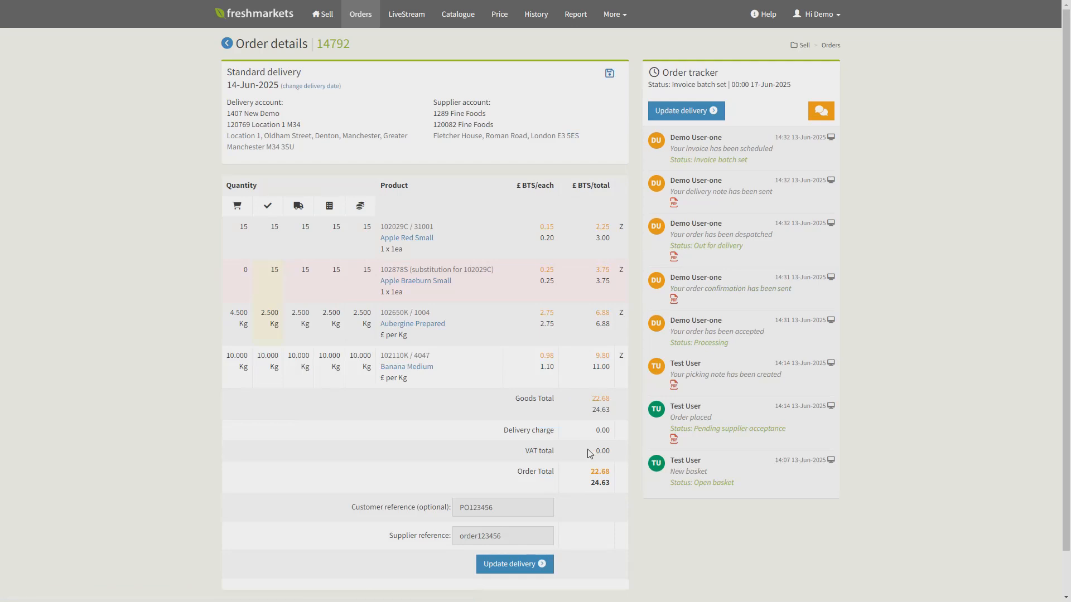
pyautogui.click(588, 450)
# - Return to the Sell home, open Quick accept and review the product lines of The Bostwick's order
pyautogui.click(319, 16)
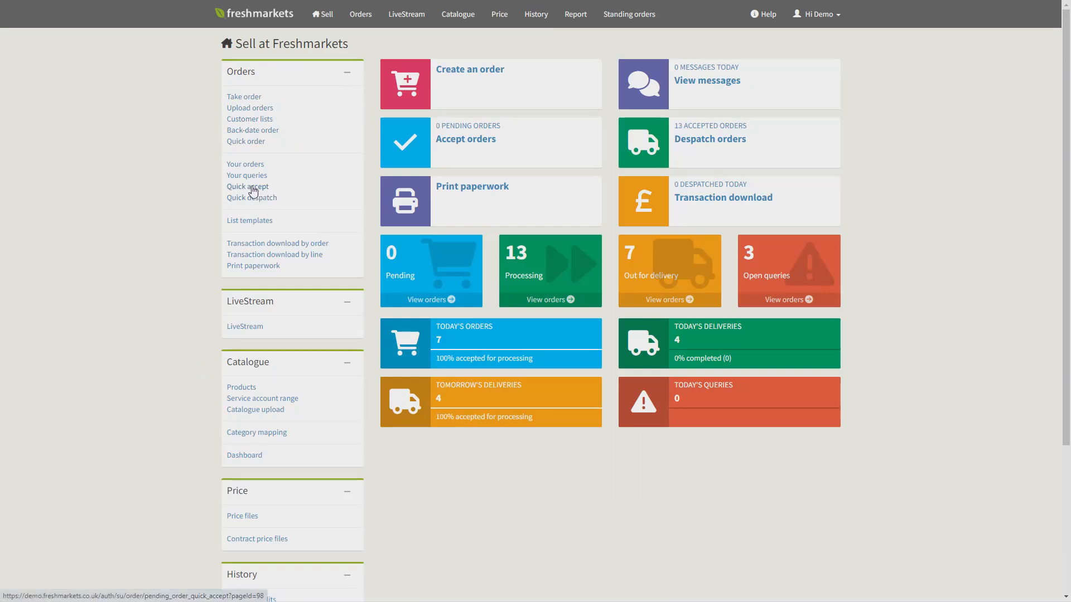
pyautogui.click(252, 190)
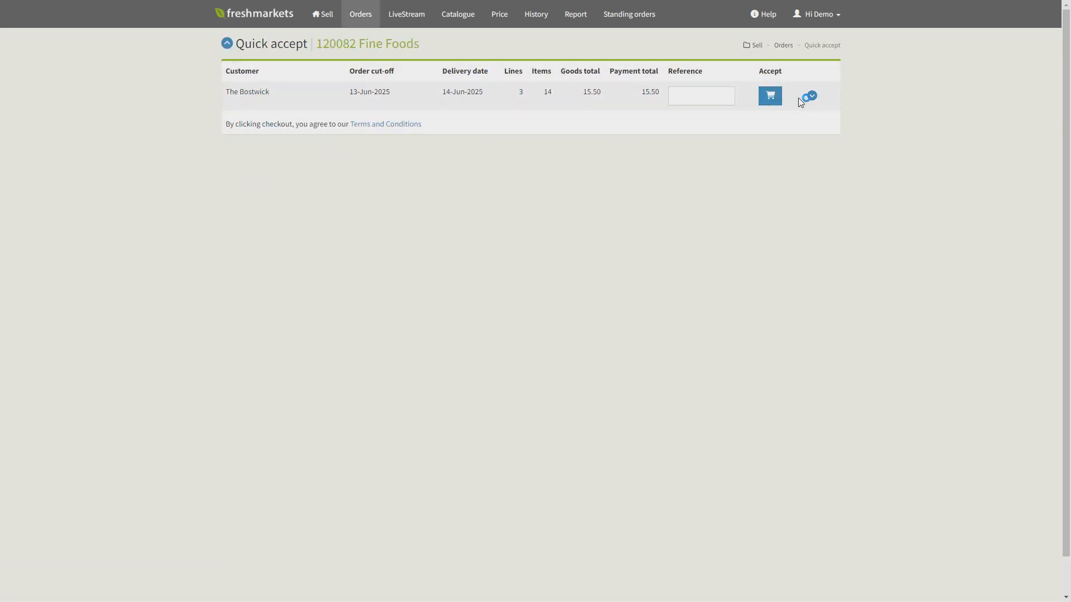
pyautogui.click(812, 97)
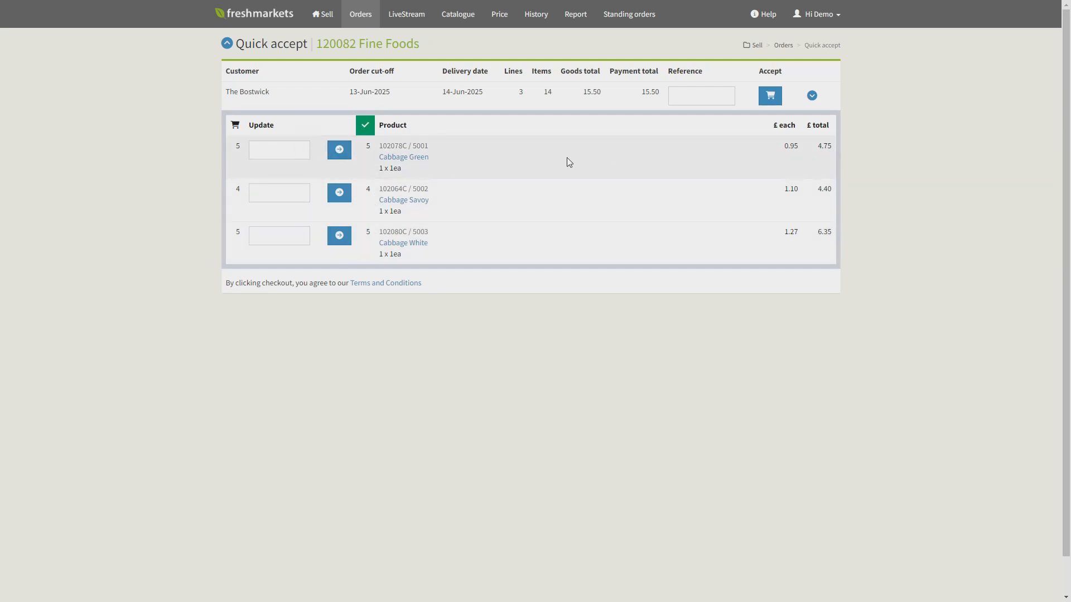
pyautogui.click(811, 96)
# - Enter the order reference for The Bostwick's order and accept it through Quick accept
pyautogui.click(701, 95)
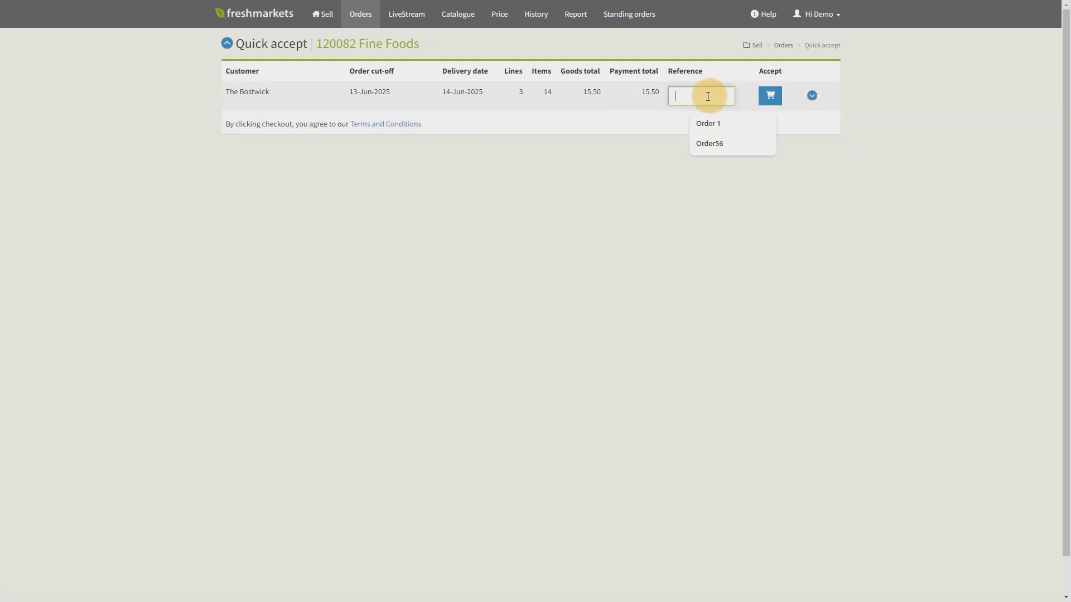
pyautogui.write('Order56')
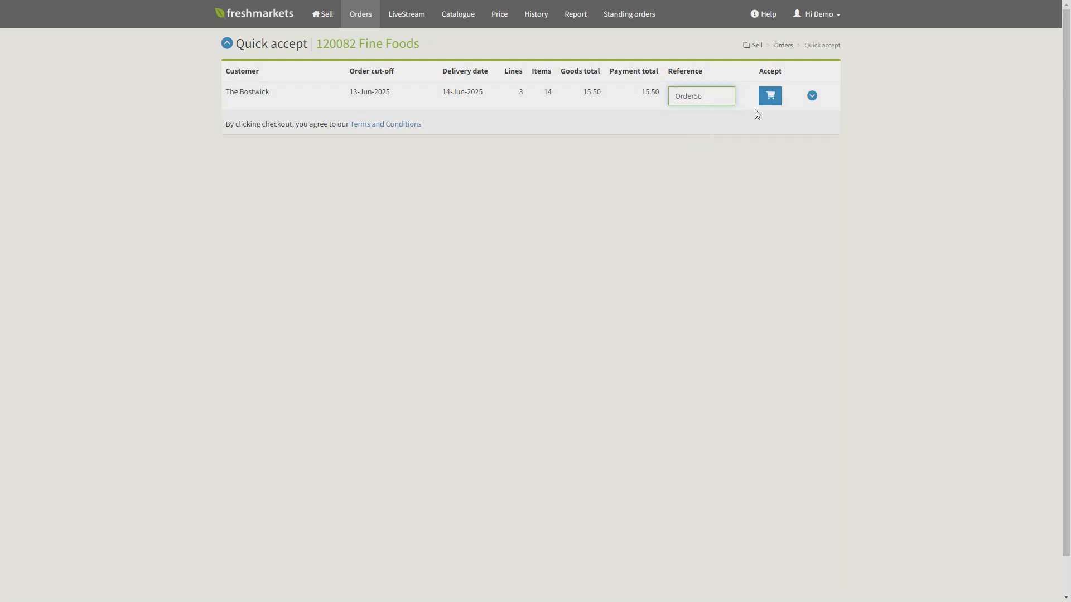
pyautogui.click(764, 100)
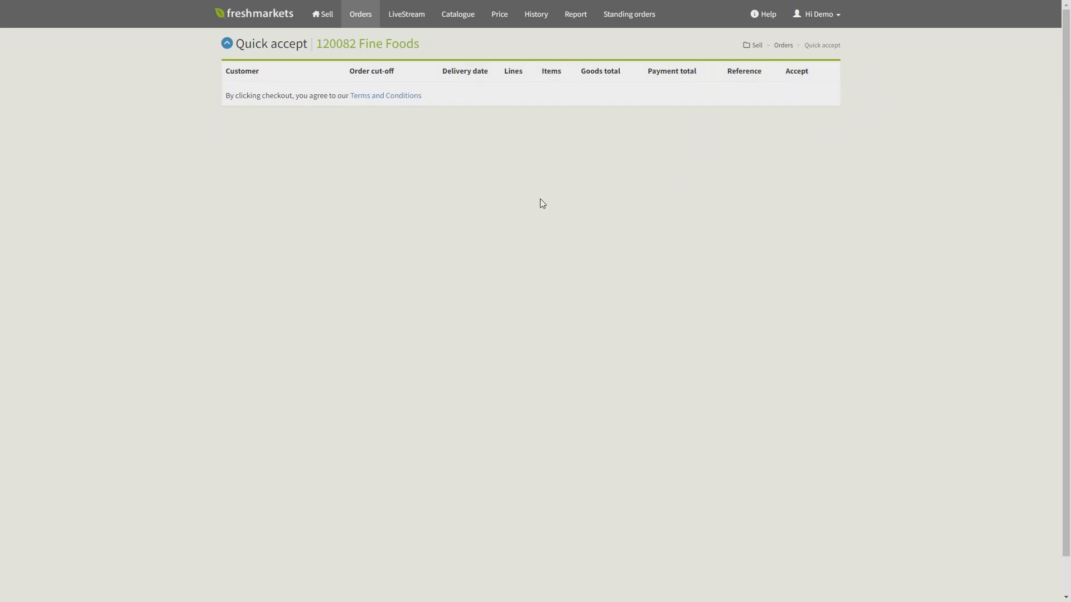
# - Open Quick despatch, review the product lines of the first listed Bostwick order and despatch it
pyautogui.click(226, 44)
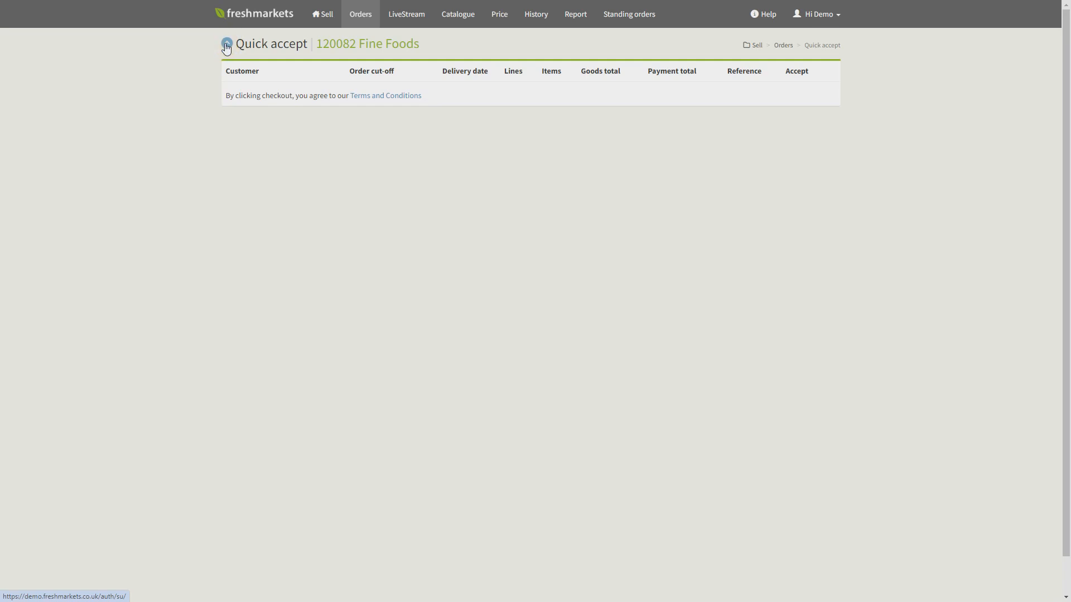
pyautogui.click(247, 200)
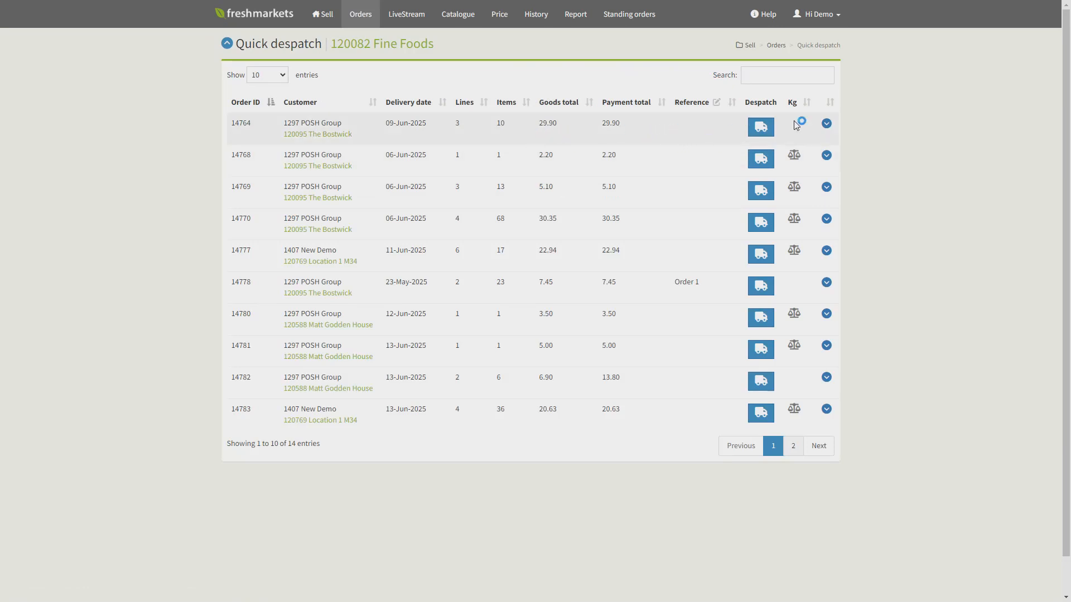
pyautogui.click(826, 124)
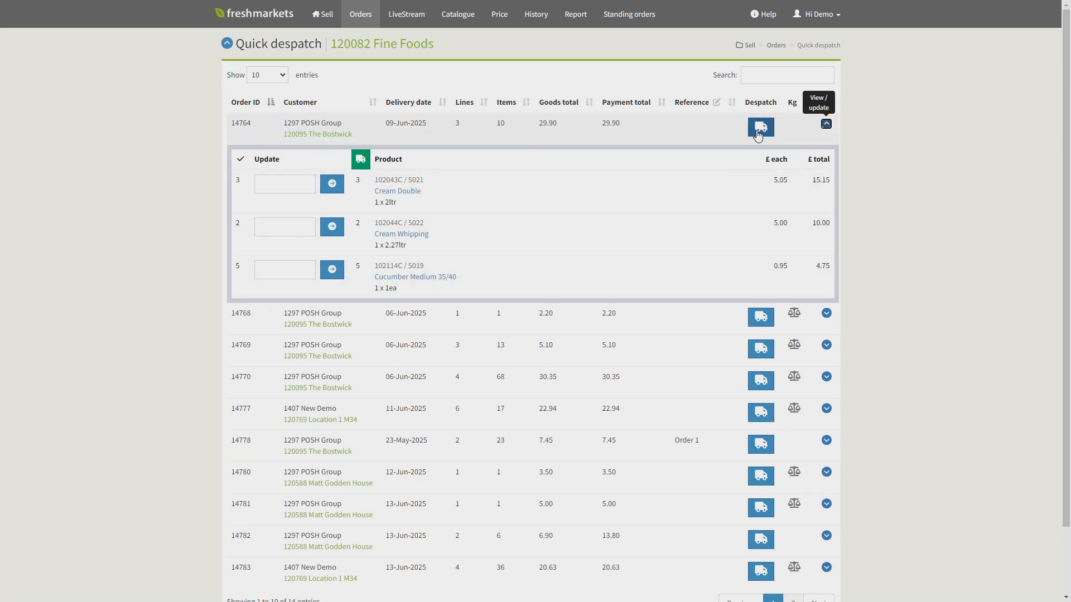
pyautogui.click(826, 123)
pyautogui.click(762, 129)
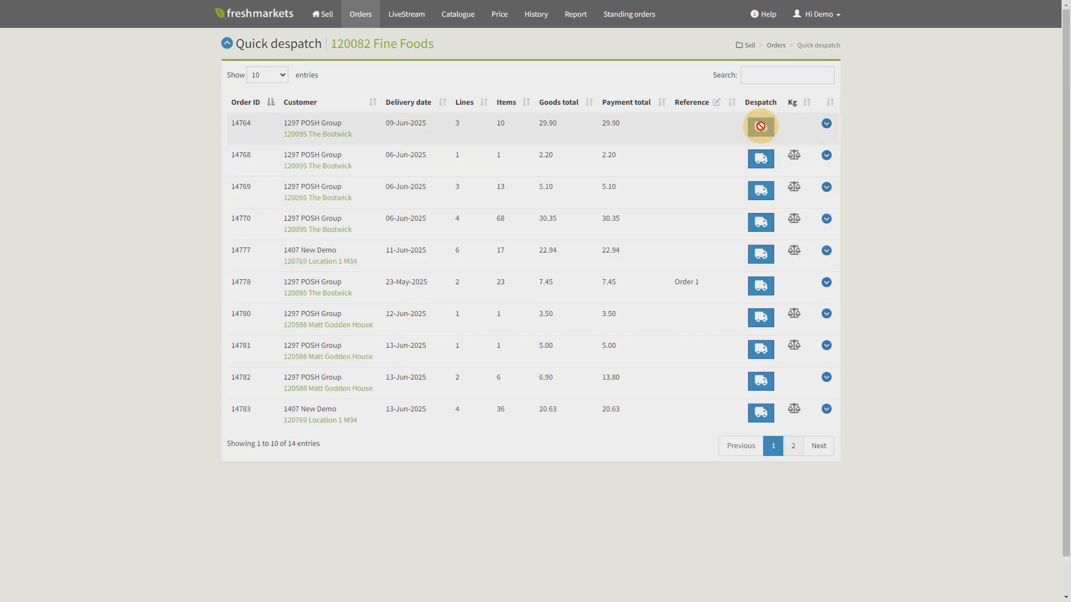